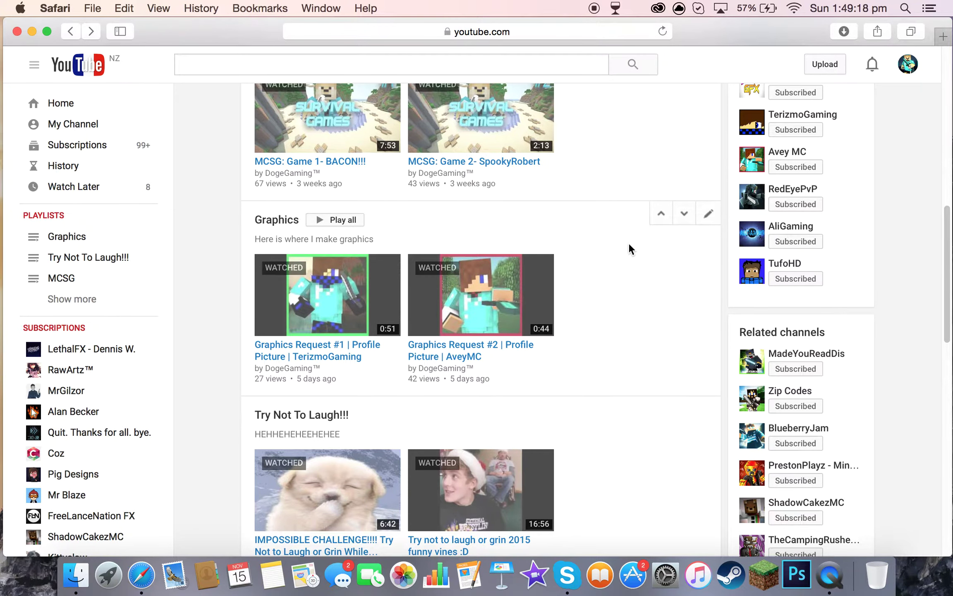
pyautogui.scroll(10, 629, 243)
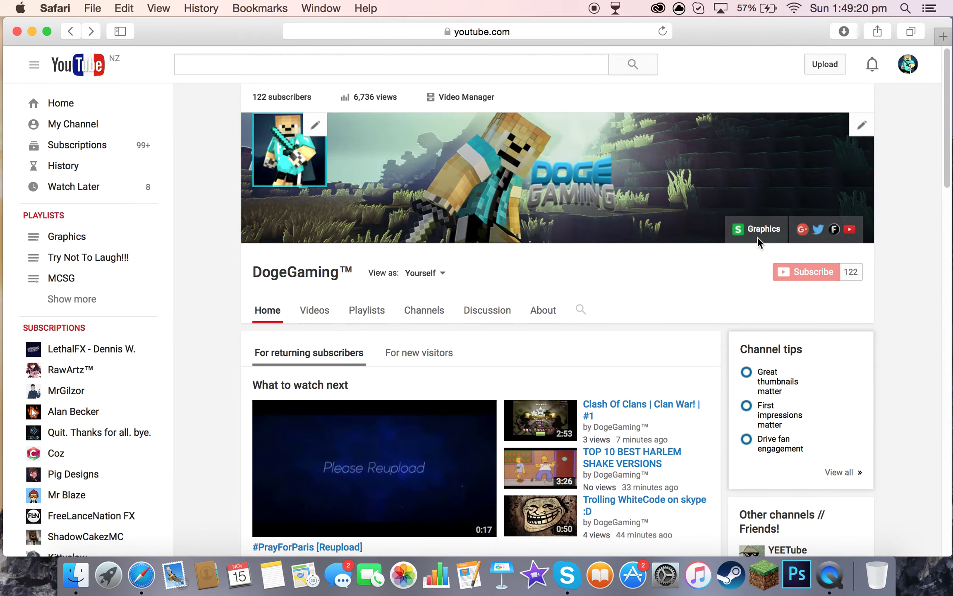
# Step: Open the DogeGaming banner's Graphics link so sellfy.com loads in a new tab
pyautogui.click(760, 231)
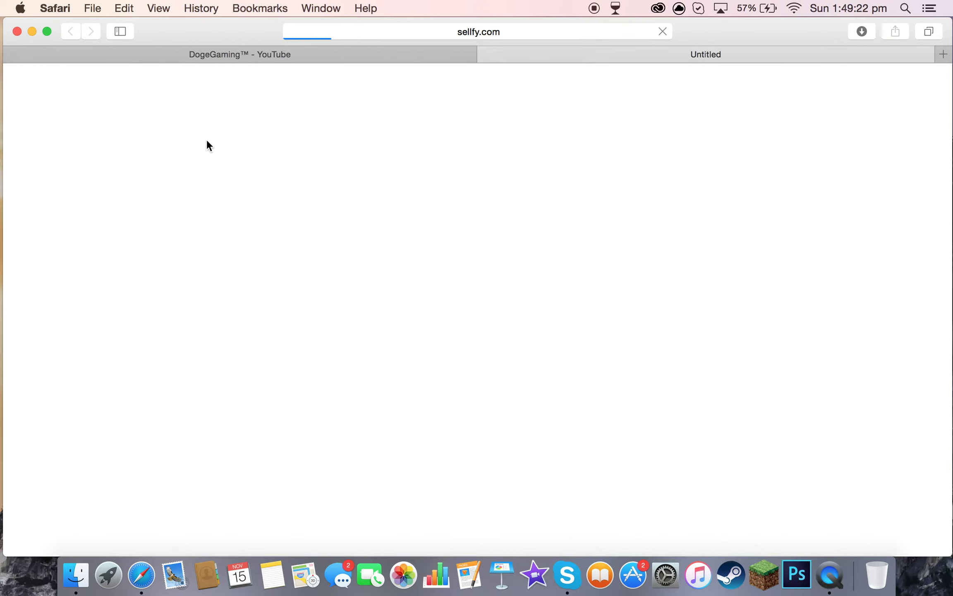
# Step: Check the YouTube tab, then bring up the DogeGaming Sellfy profile tab
pyautogui.click(210, 51)
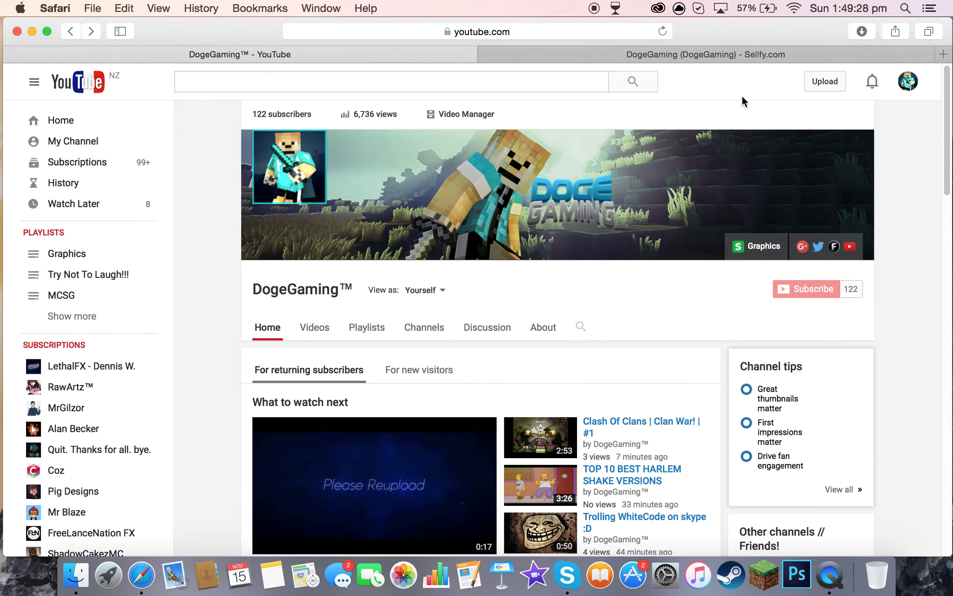
pyautogui.click(740, 66)
pyautogui.scroll(-2, 322, 315)
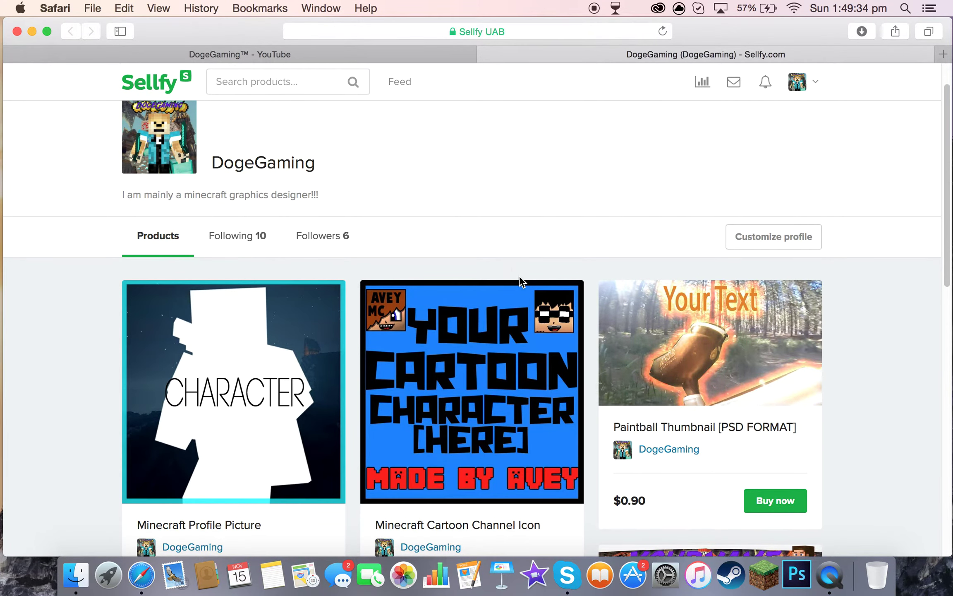
pyautogui.click(519, 306)
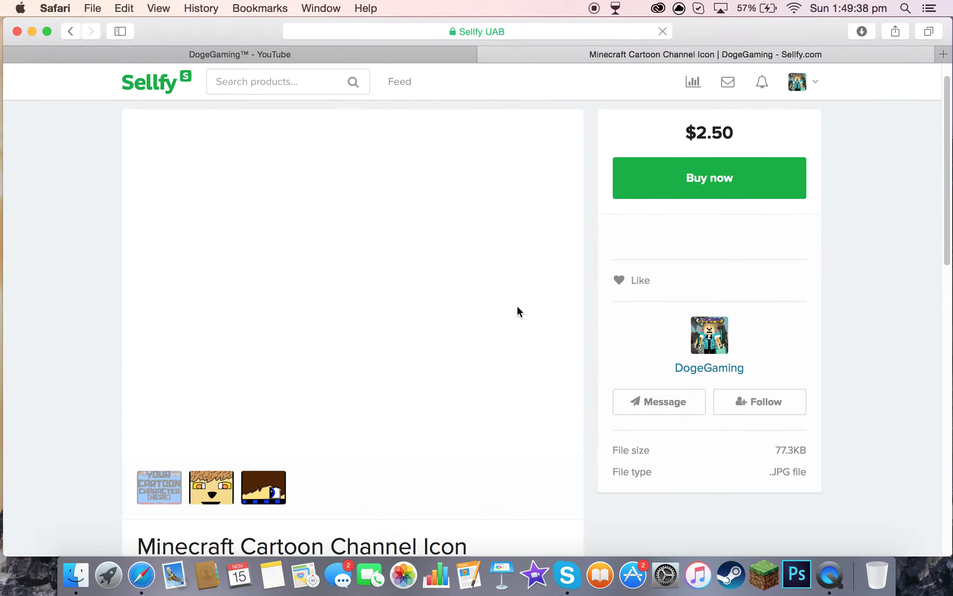
pyautogui.click(212, 482)
pyautogui.click(264, 482)
pyautogui.click(212, 485)
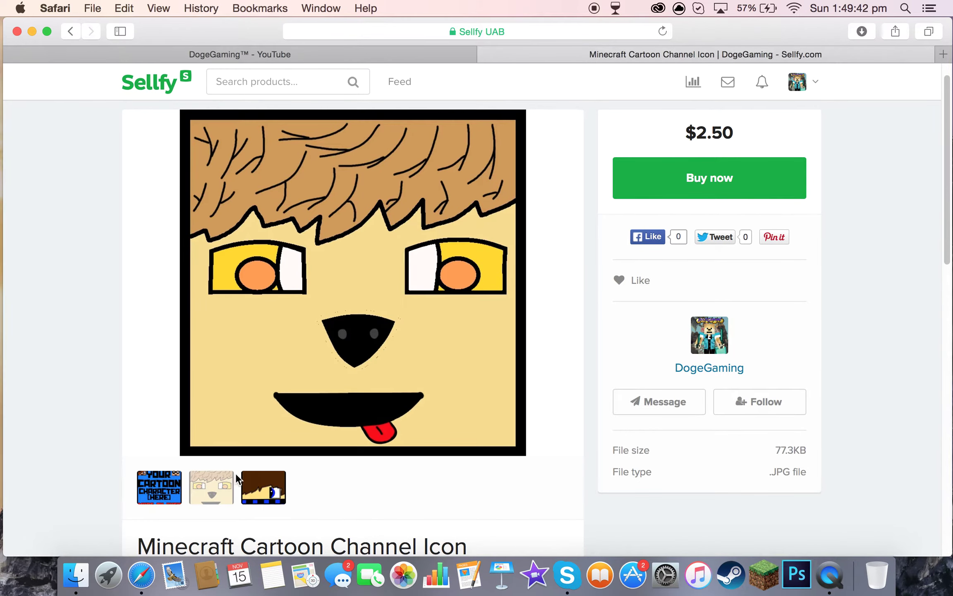
pyautogui.click(254, 481)
pyautogui.click(224, 486)
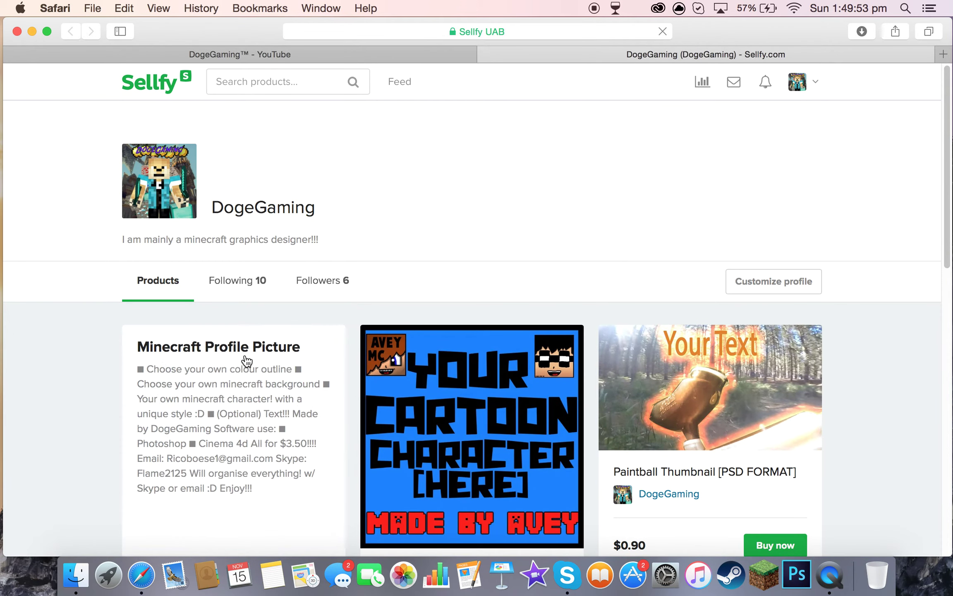
# Step: Glance at the YouTube channel tab, then return to the Sellfy tab and close it
pyautogui.click(239, 54)
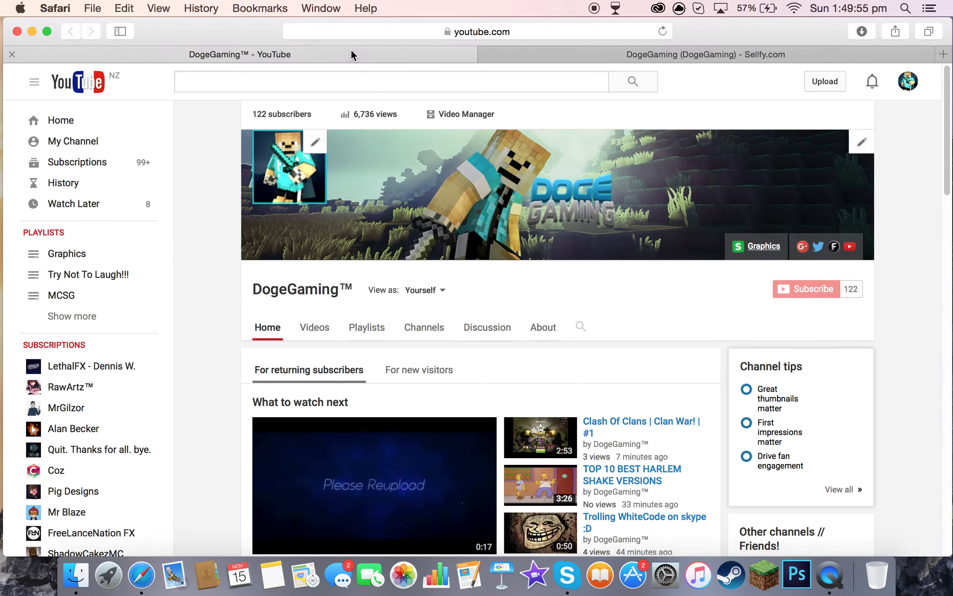
pyautogui.scroll(-5, 299, 243)
pyautogui.scroll(1, 281, 225)
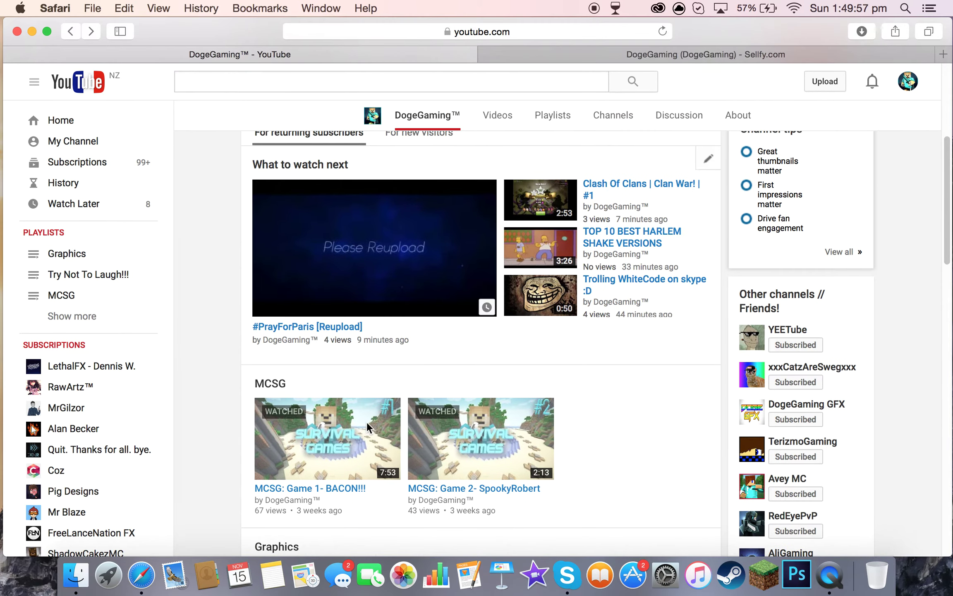
pyautogui.scroll(-5, 372, 261)
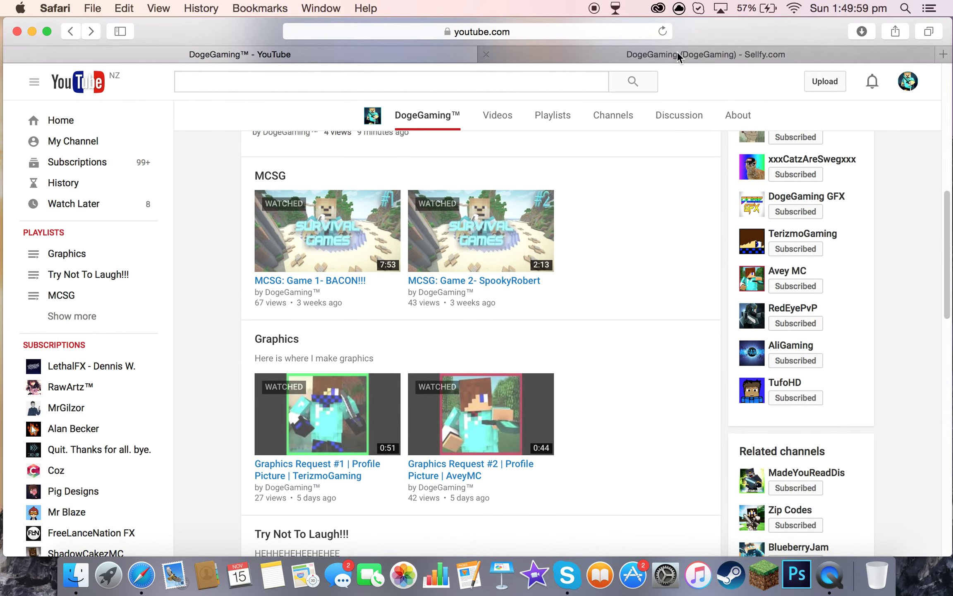
pyautogui.click(678, 54)
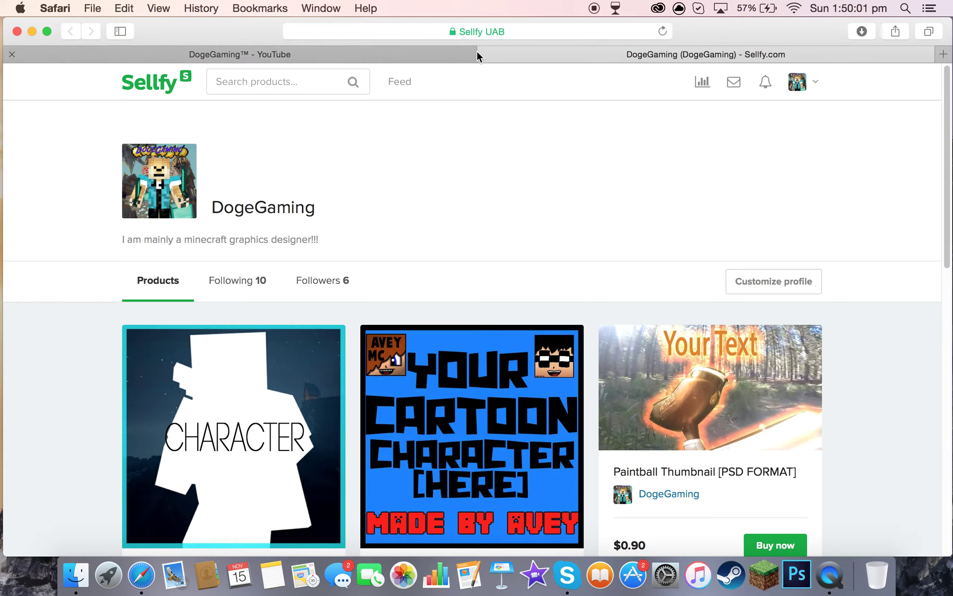
pyautogui.click(487, 55)
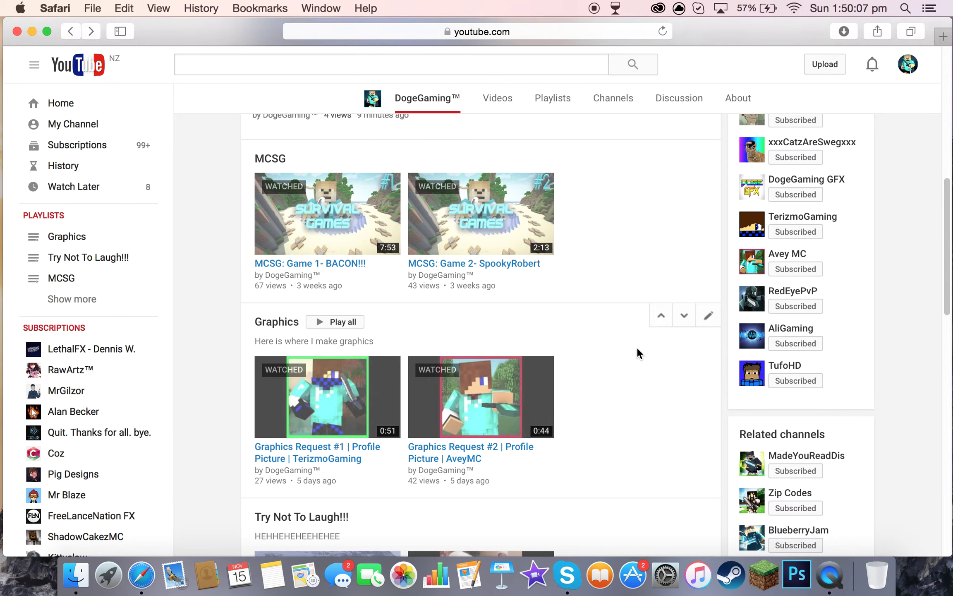
pyautogui.scroll(5, 637, 348)
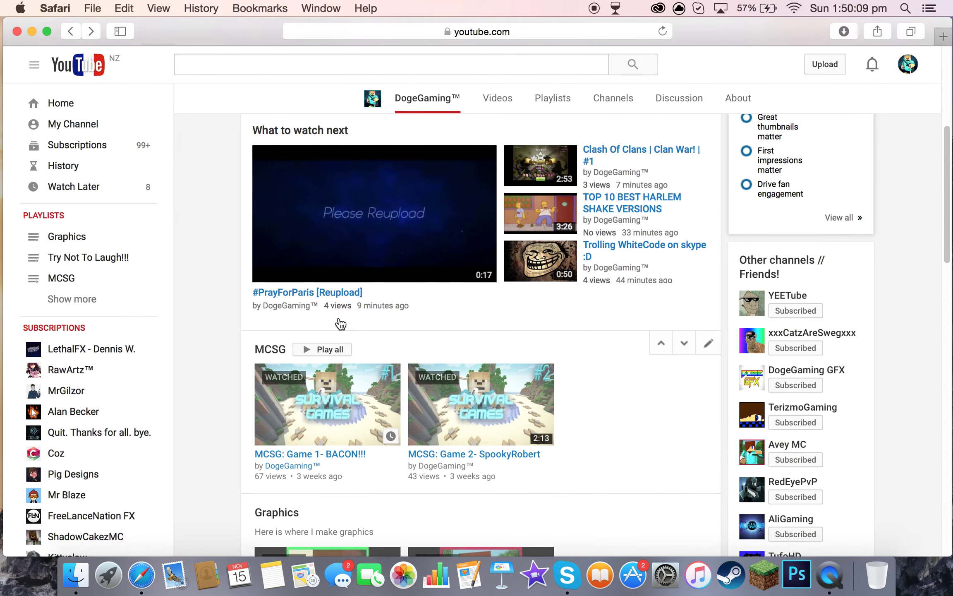
pyautogui.scroll(5, 349, 349)
pyautogui.scroll(-2, 348, 298)
# Step: Show the DogeGaming uploads grid on the Videos tab, then return to the channel Home page
pyautogui.click(315, 104)
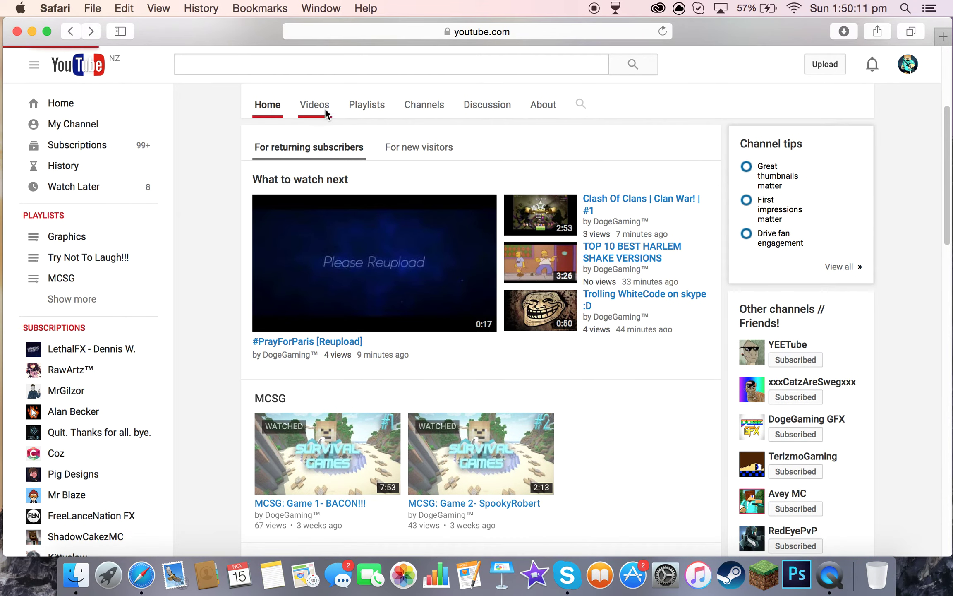
pyautogui.scroll(-2, 560, 314)
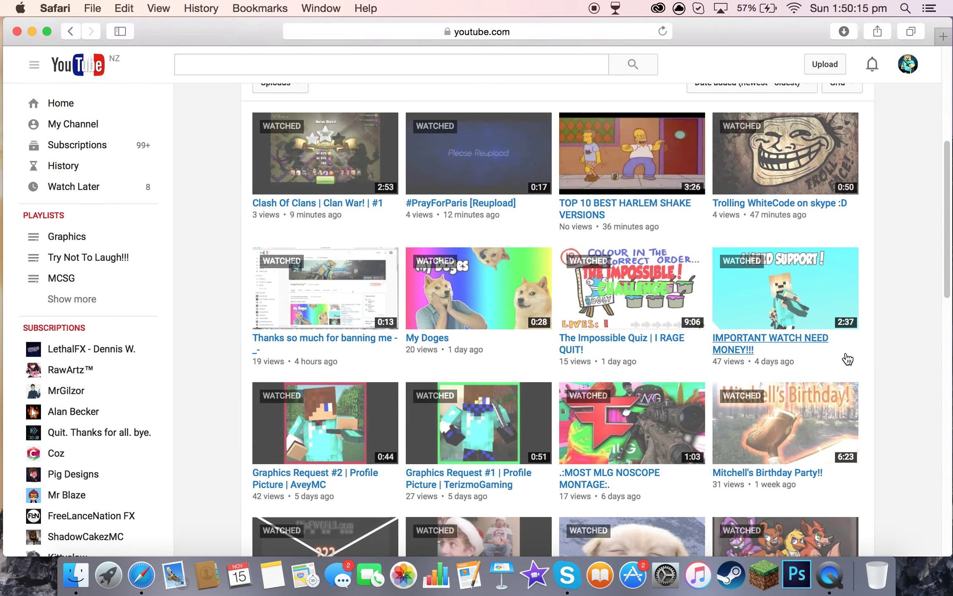
pyautogui.moveTo(784, 289)
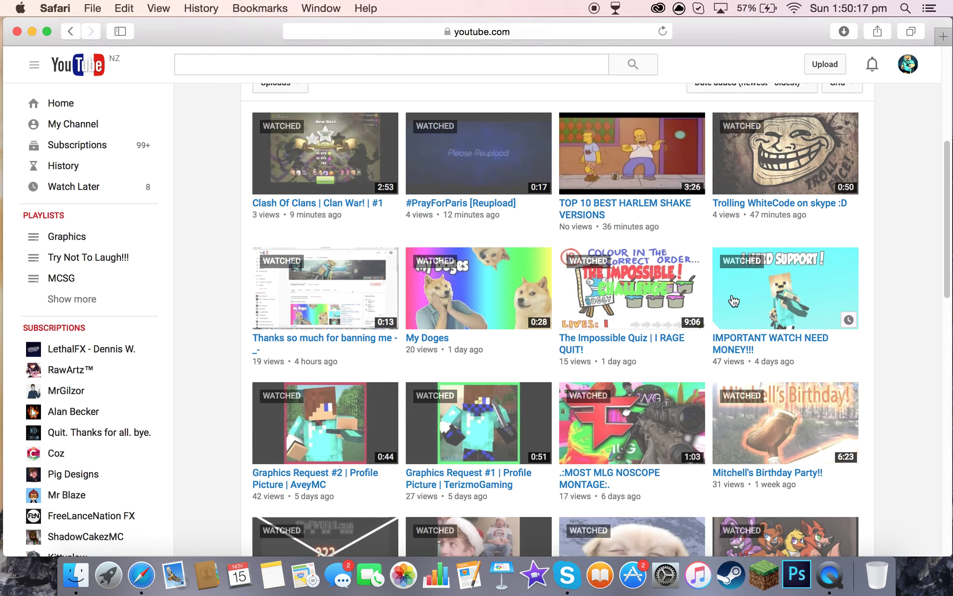
pyautogui.scroll(4, 734, 305)
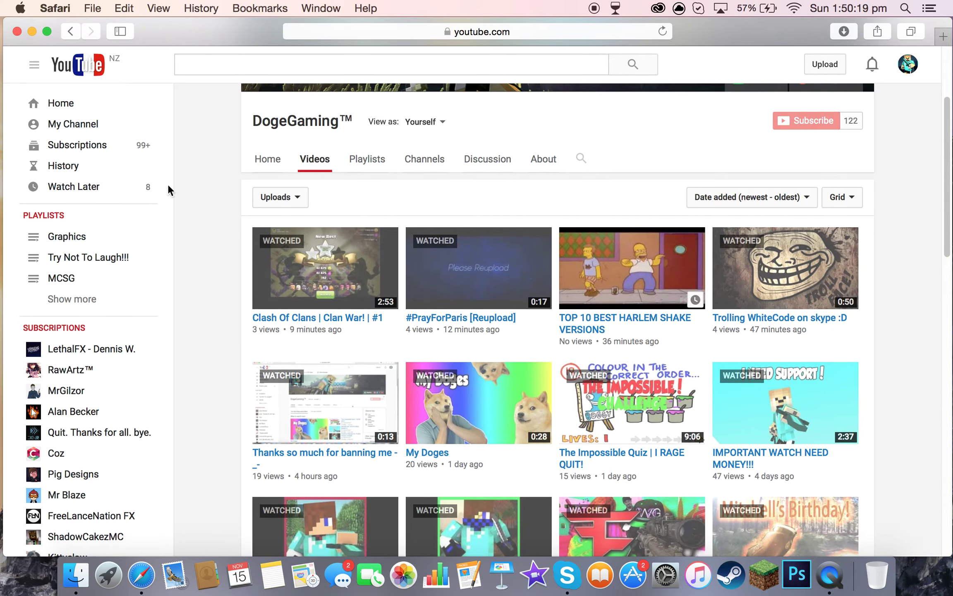
pyautogui.click(259, 162)
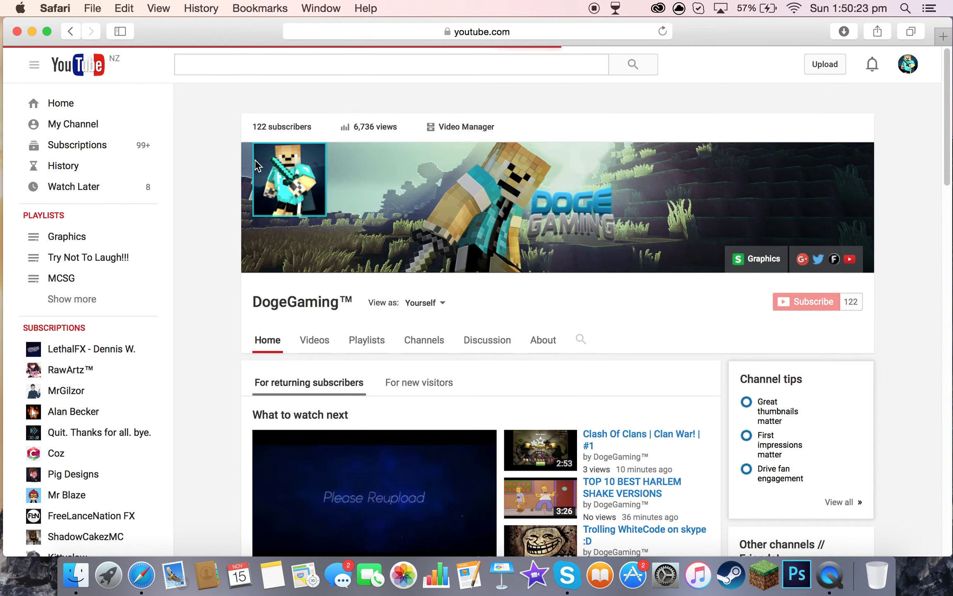
pyautogui.scroll(-1, 289, 194)
pyautogui.scroll(-2, 416, 260)
pyautogui.scroll(-2, 415, 259)
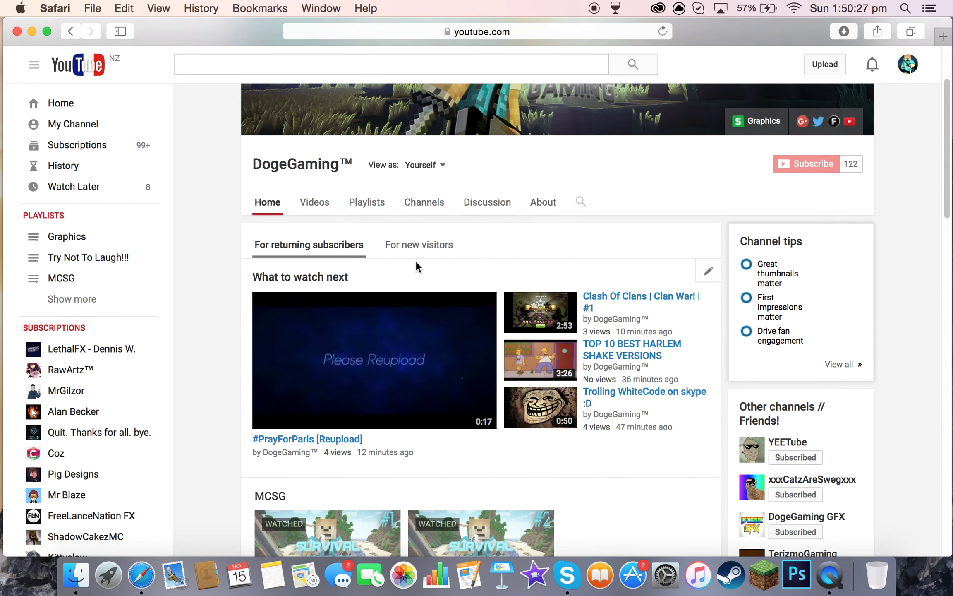